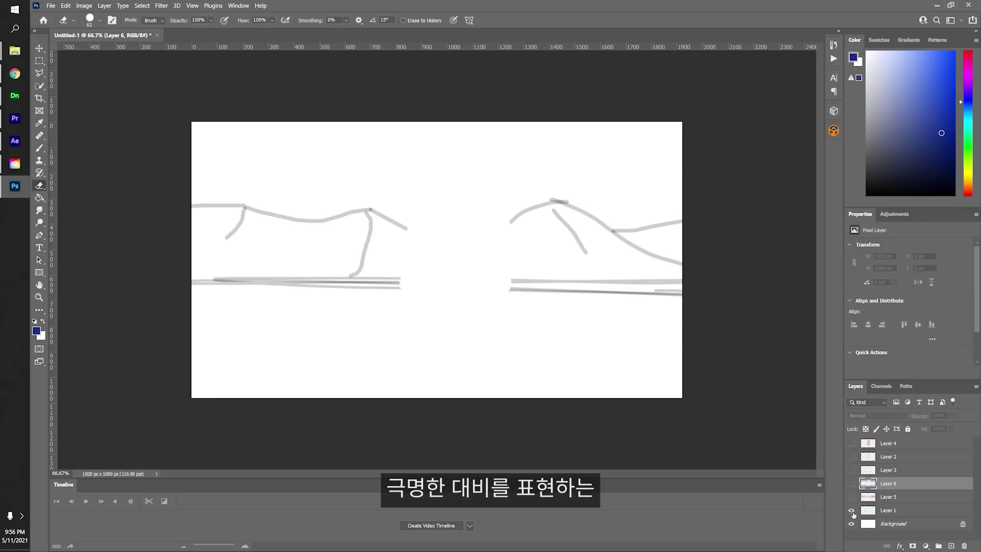
Make Layers 5, 6 and 2 visible to show the red dunes, blue sky, booth shape and grid sketch
click(851, 497)
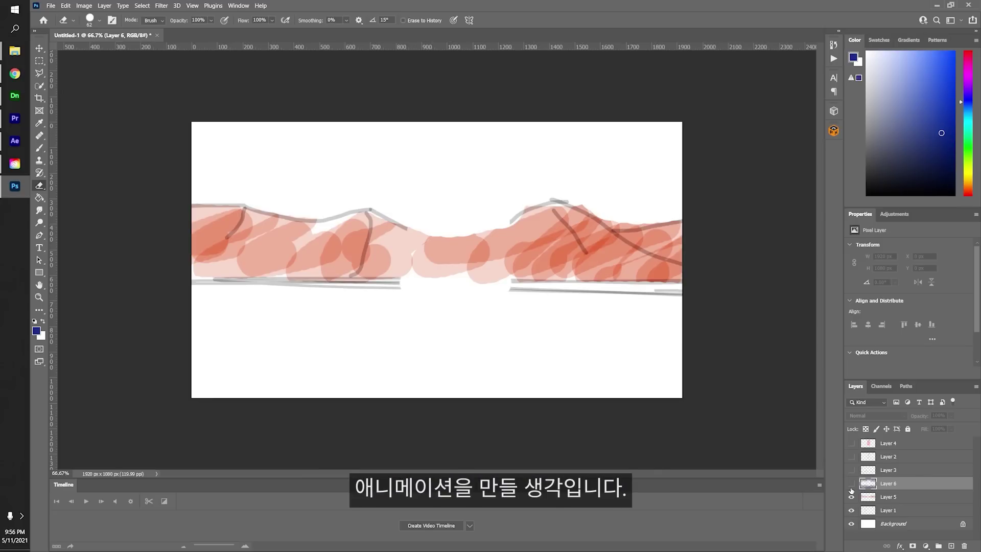
click(851, 484)
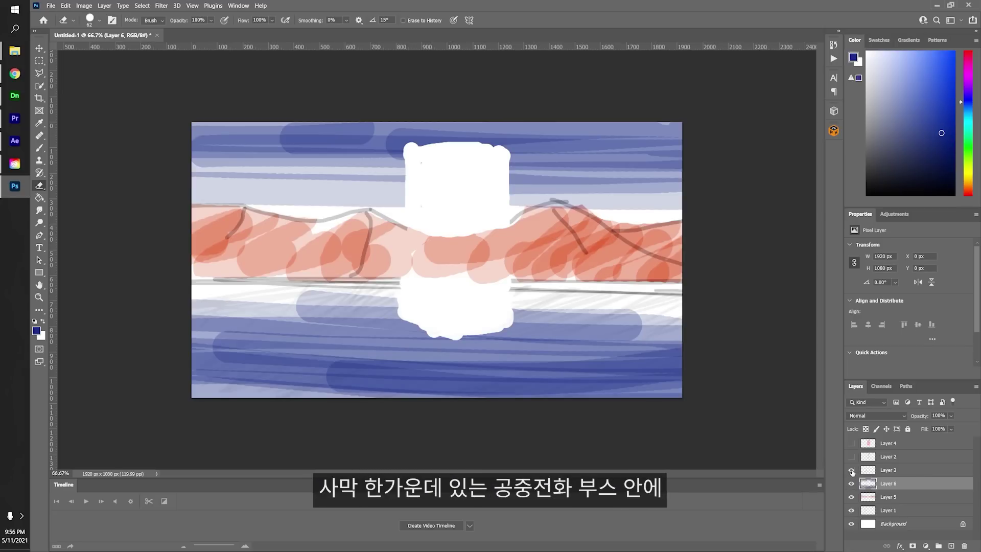
click(851, 457)
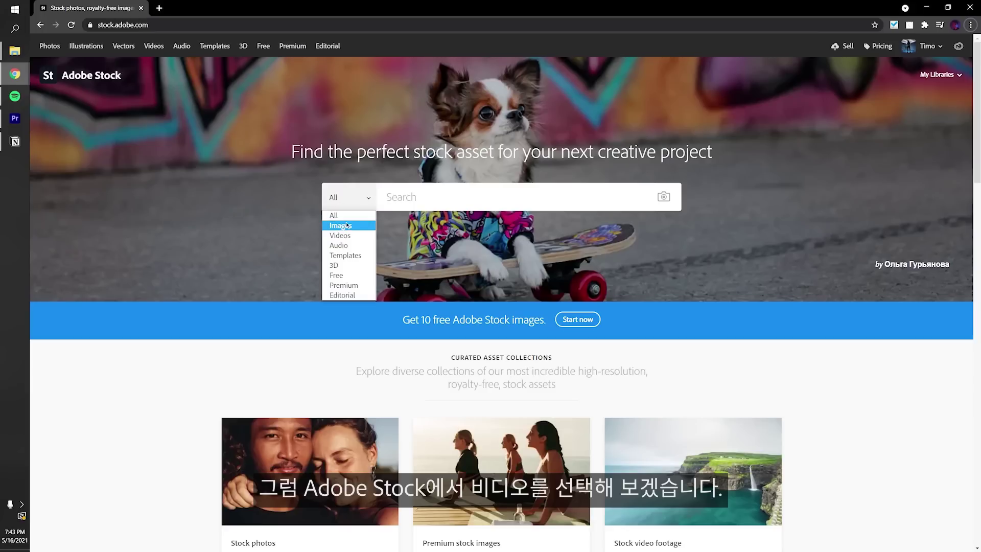
Search Adobe Stock videos with a reference image and open the 'Sunset in a desert with dead trees' clip
click(363, 235)
click(663, 197)
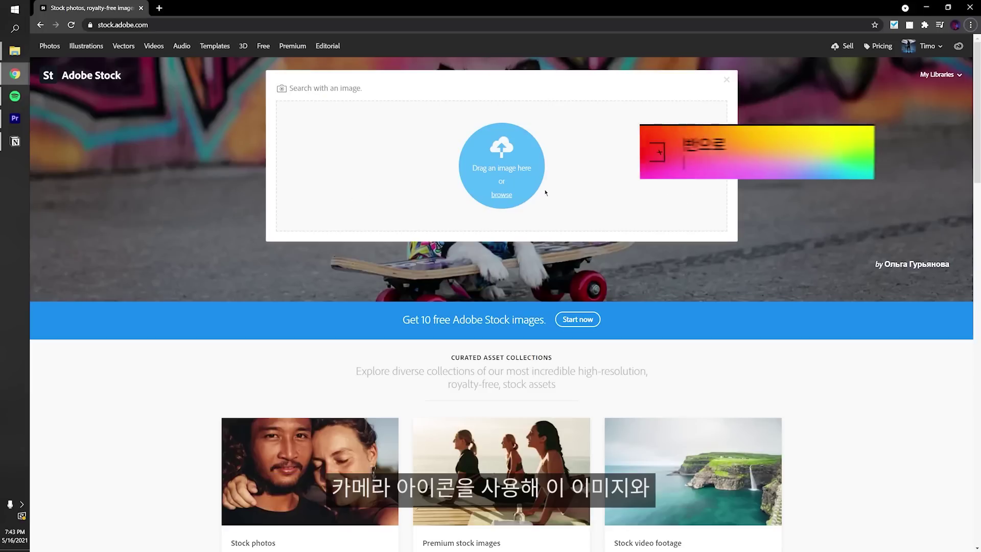
click(501, 197)
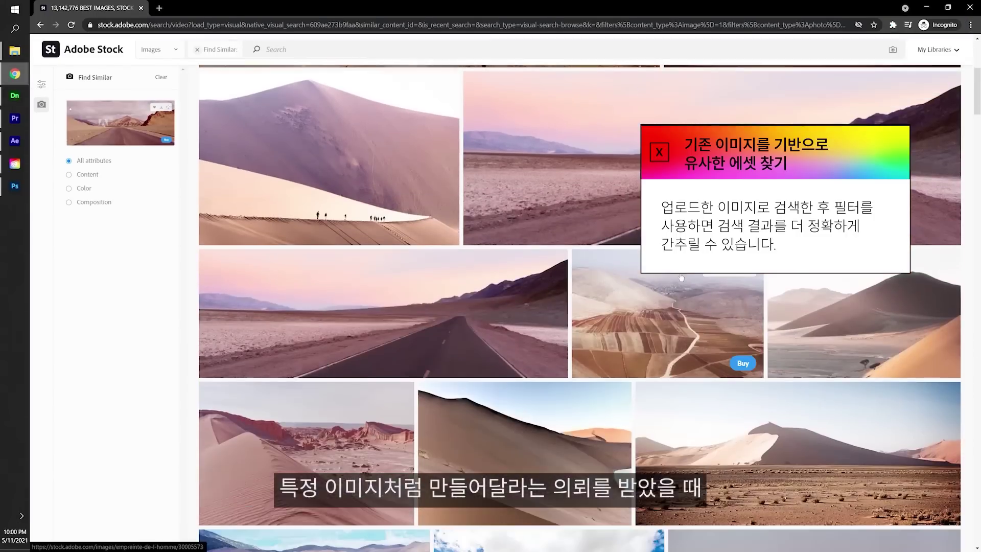
scroll(681, 278, down, 10)
scroll(681, 278, down, 8)
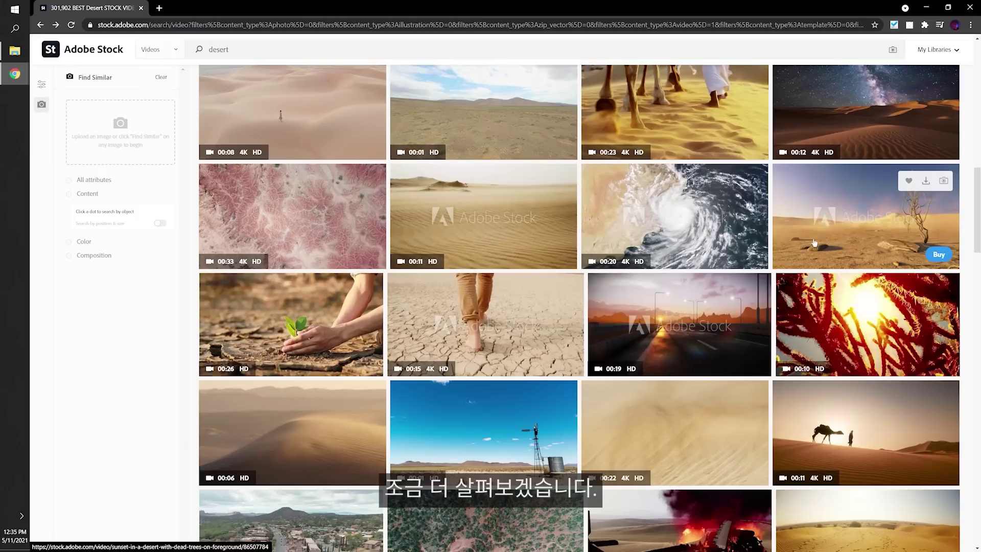
click(818, 237)
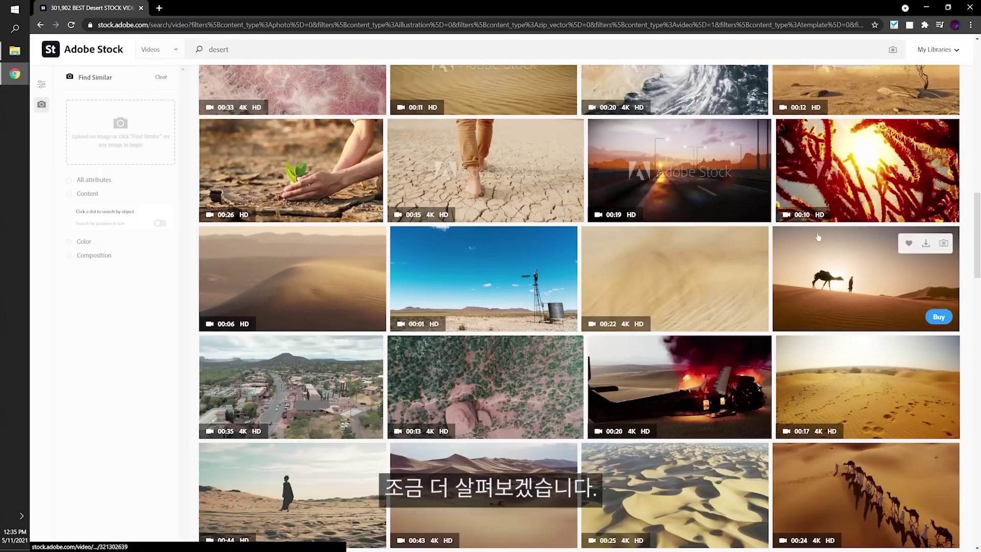
scroll(780, 315, down, 2)
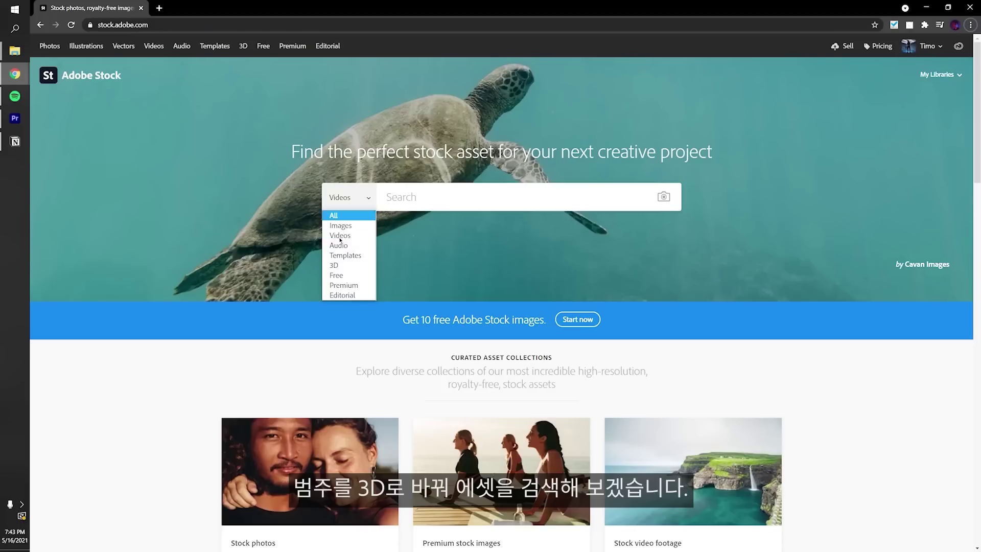
Search Adobe Stock 3D assets for 'phon' to find a phone booth model
click(337, 265)
click(393, 197)
text(p)
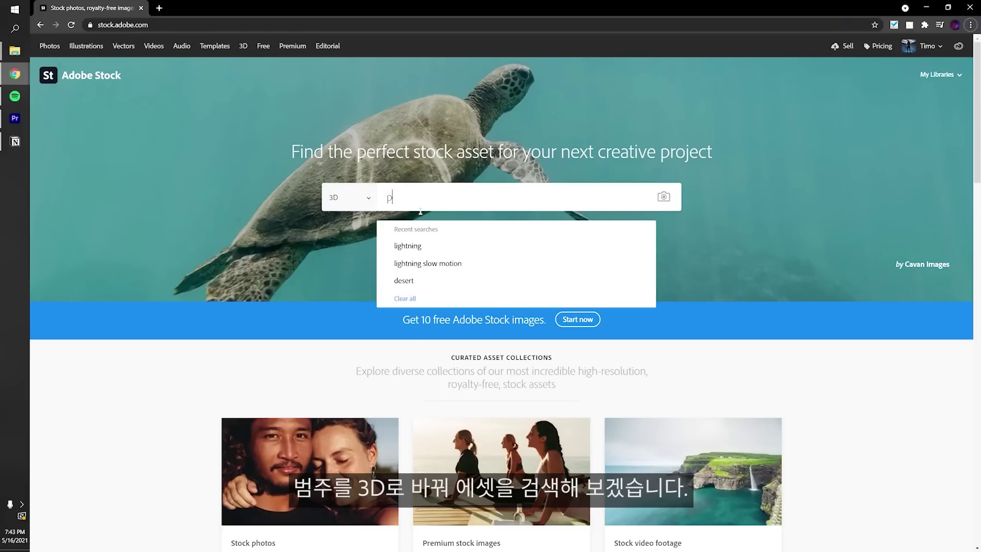
text(hon)
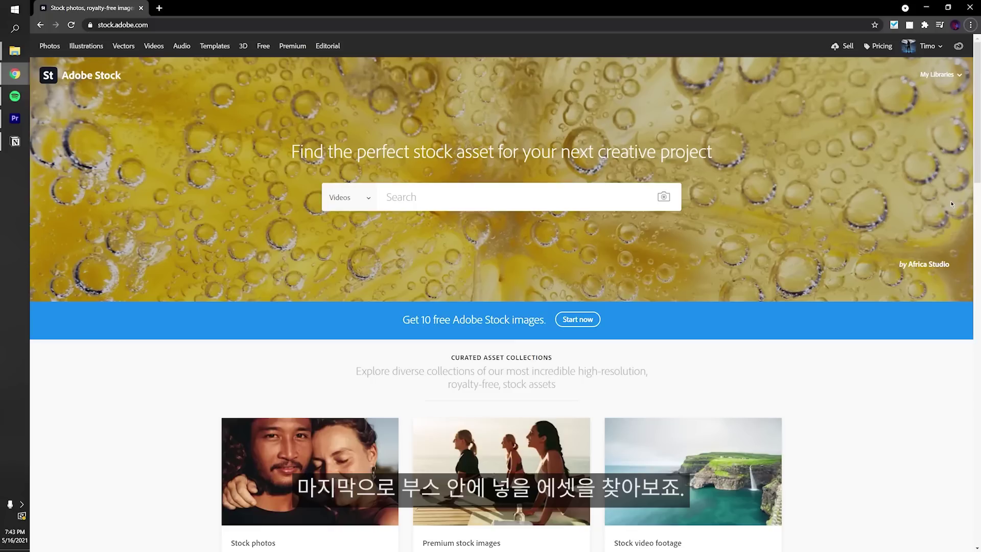
Save the 'lightning' storm clip to the library and drop the desert footage in as background
click(486, 206)
text(lightning)
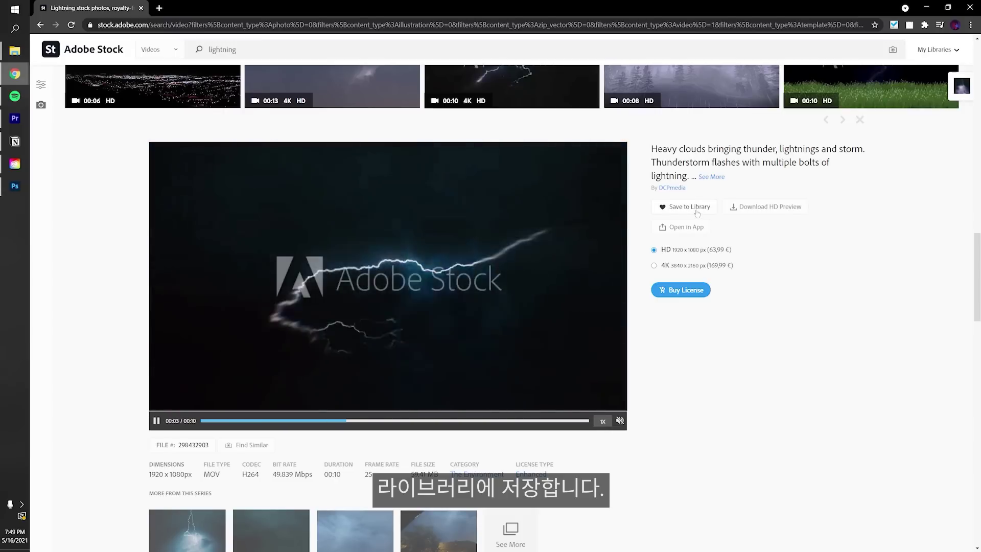
click(697, 213)
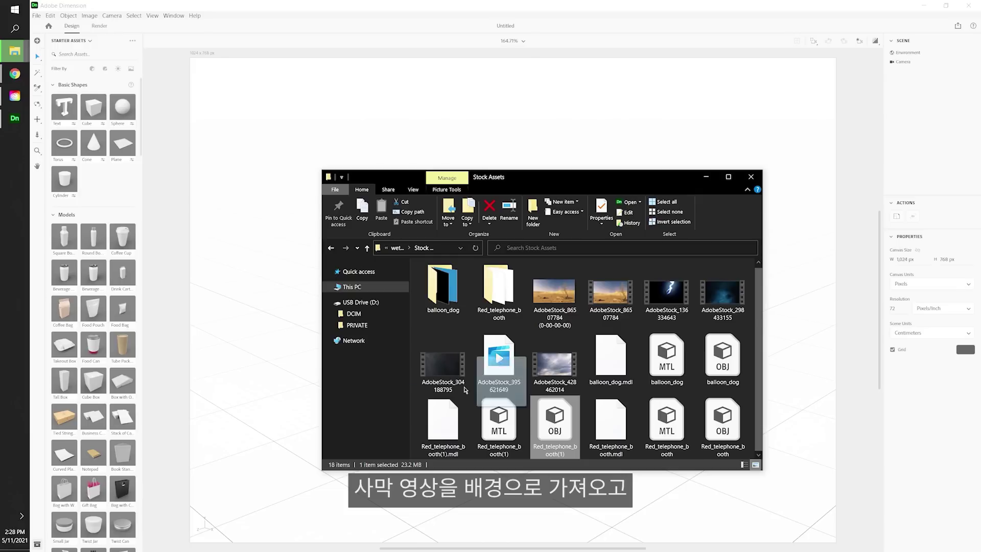
drag(499, 361, 264, 332)
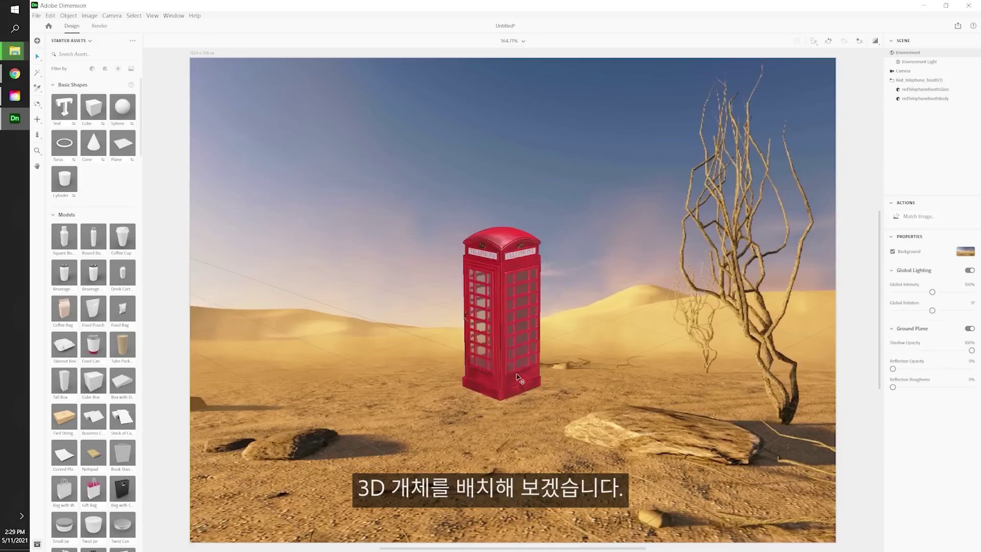
Rotate the Environment Light to about -90° and choose a different lighting image
scroll(517, 377, up, 2)
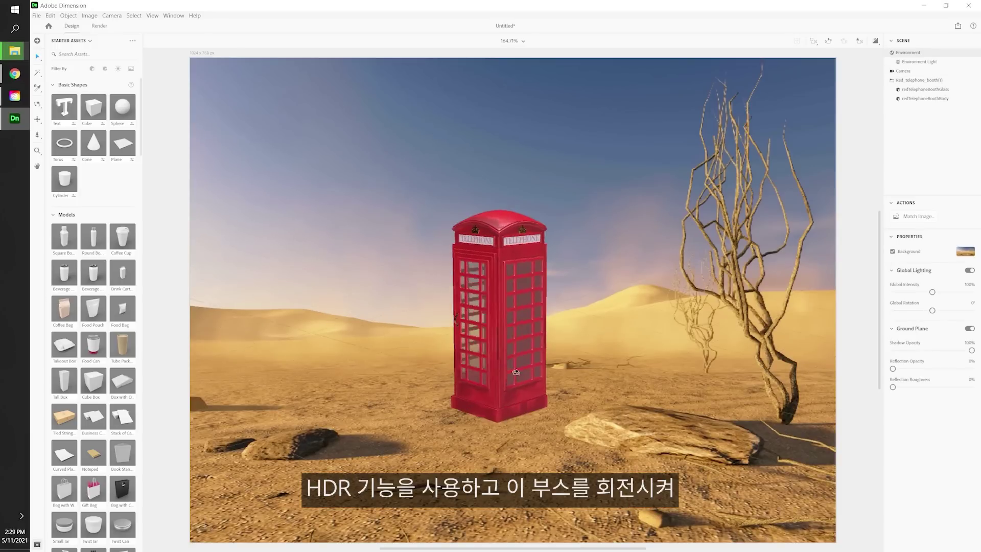
click(919, 62)
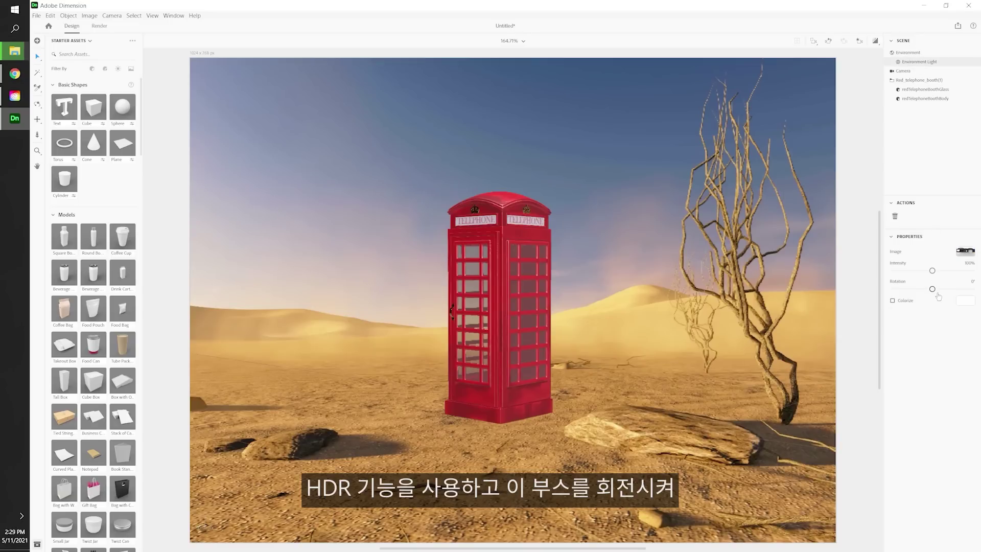
drag(932, 289, 913, 289)
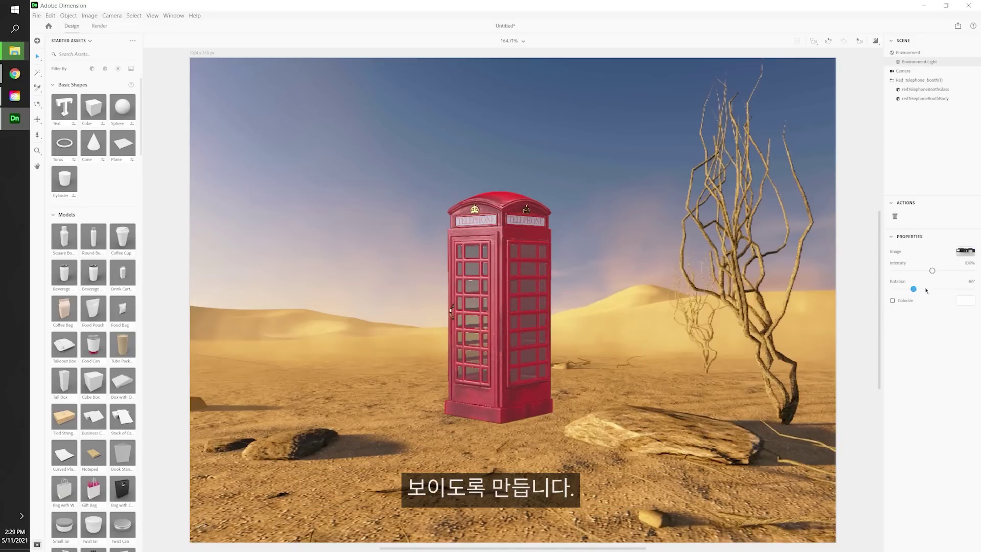
click(966, 253)
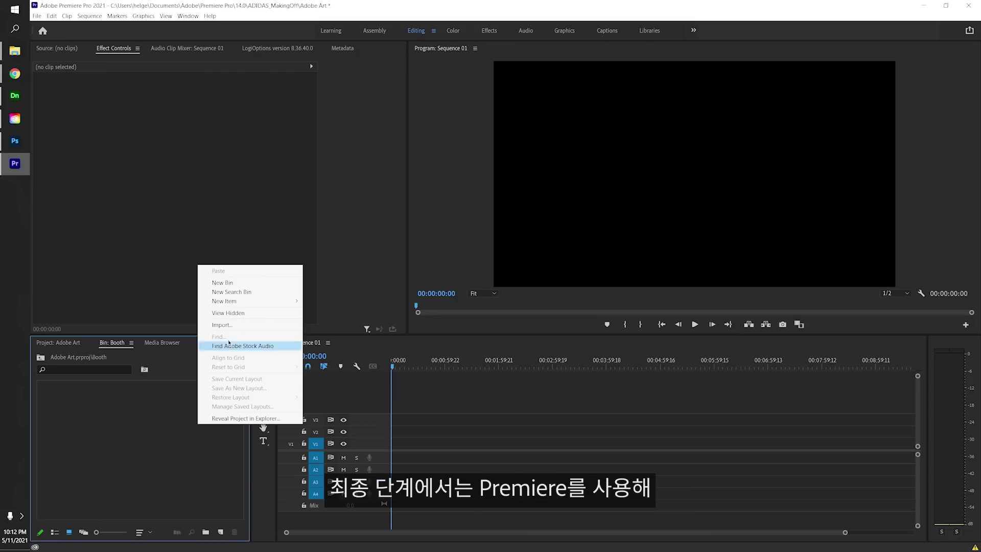
Import Booth.psd into the bin as Individual Layers
click(232, 324)
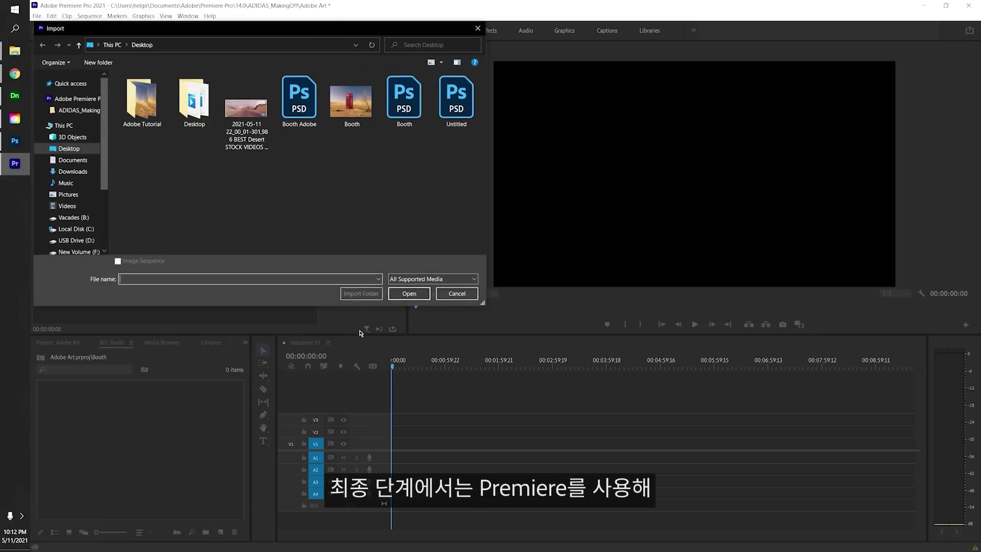
click(403, 93)
click(456, 289)
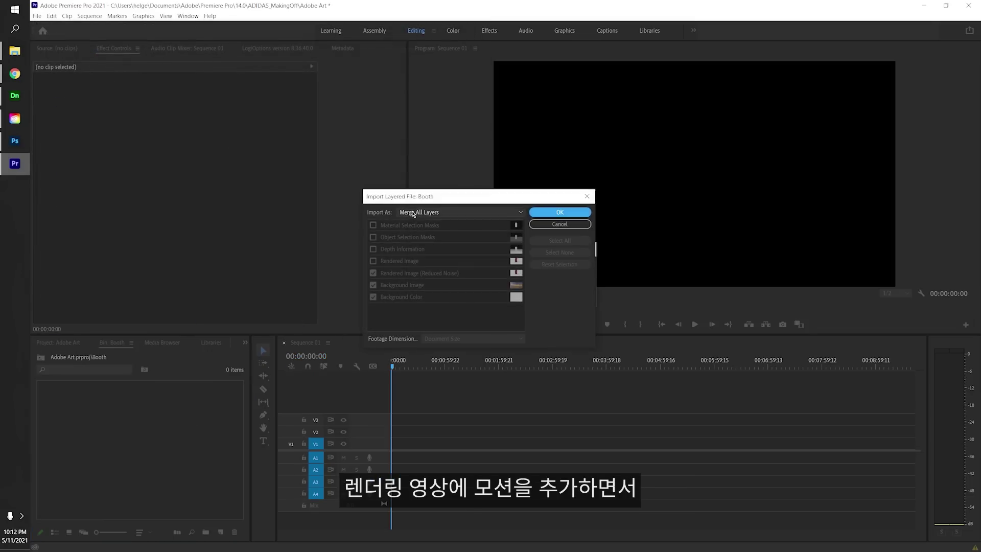
click(427, 243)
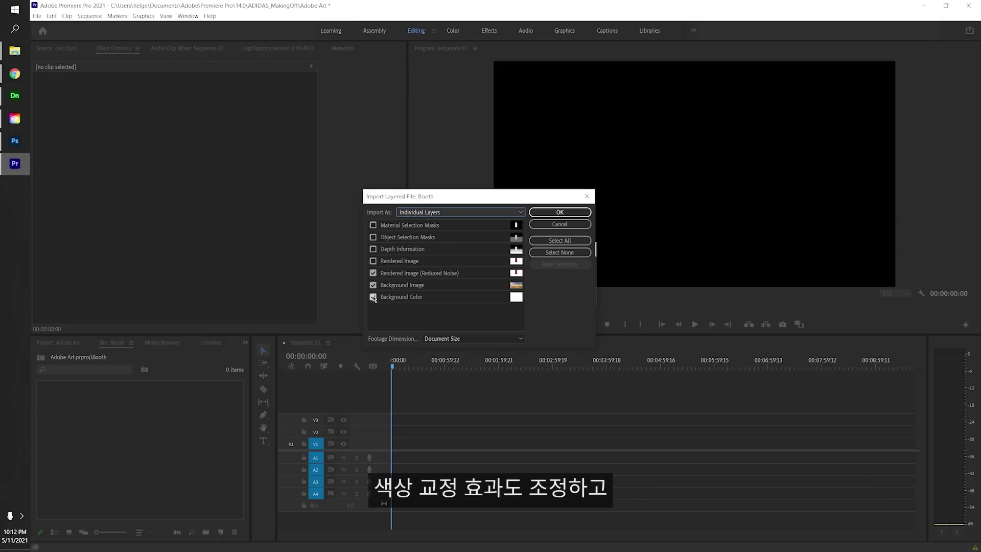
click(559, 212)
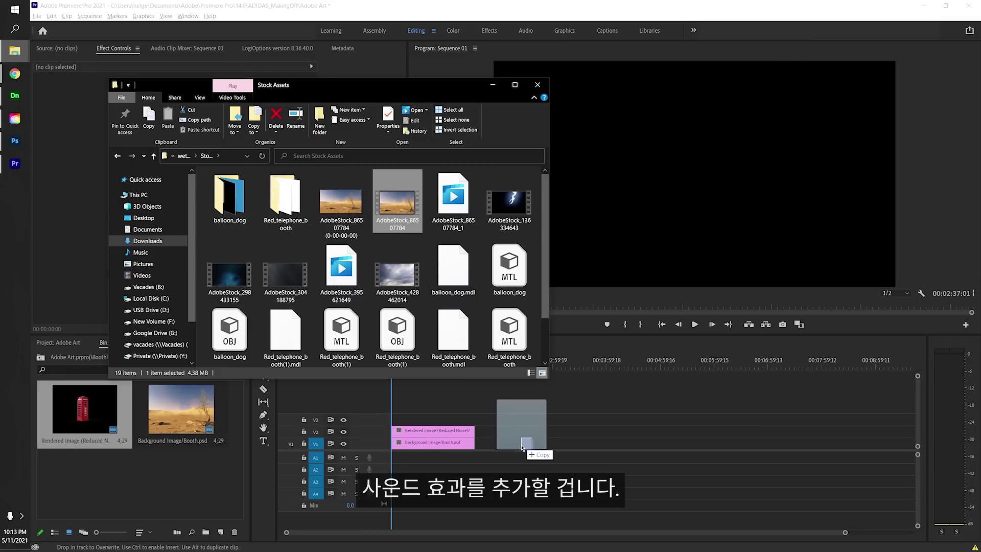
Place the desert clip on the timeline and replace it with an After Effects composition
drag(526, 452, 528, 449)
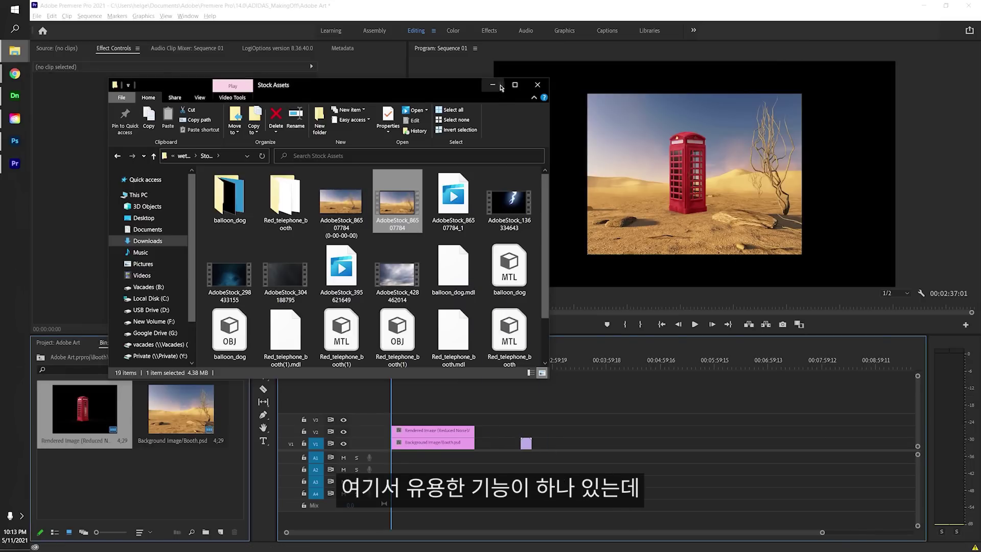
click(492, 84)
right_click(411, 446)
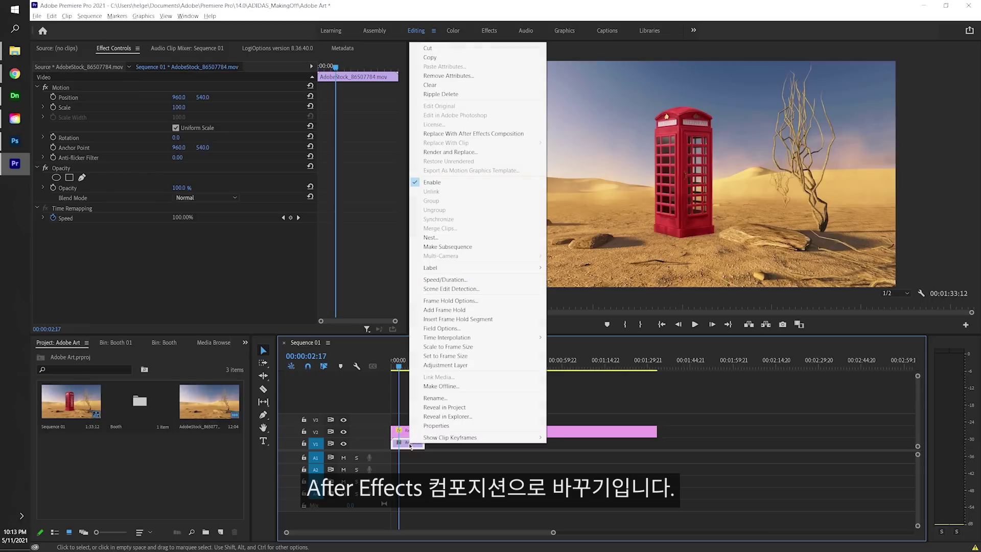
click(511, 135)
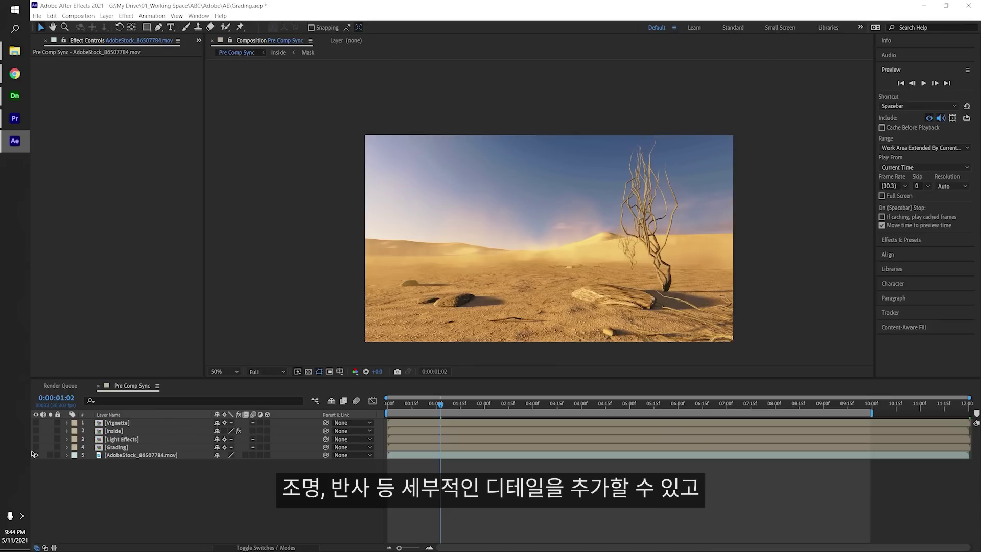
Enable the Grading and Light Effects layers for a dark red dusk with a glowing booth
click(36, 448)
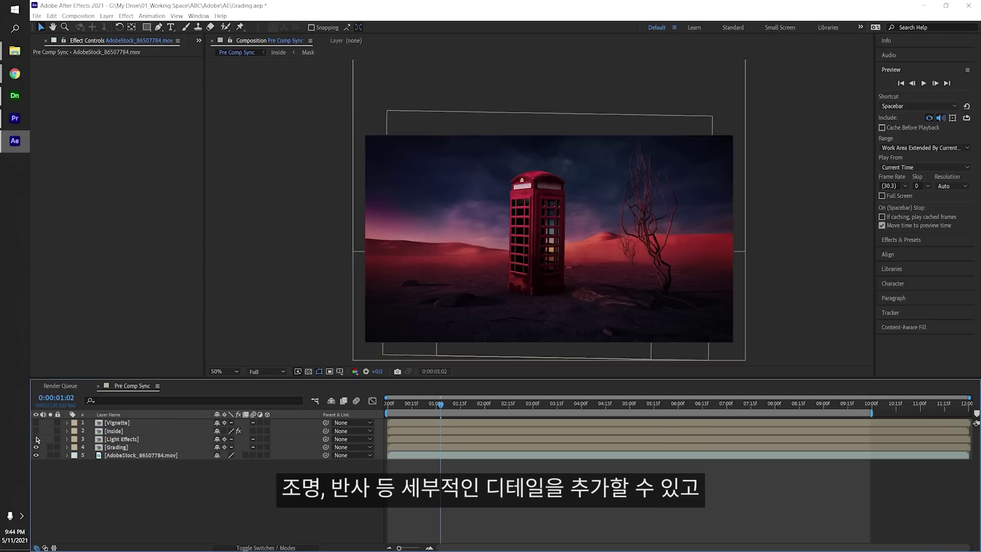
click(35, 439)
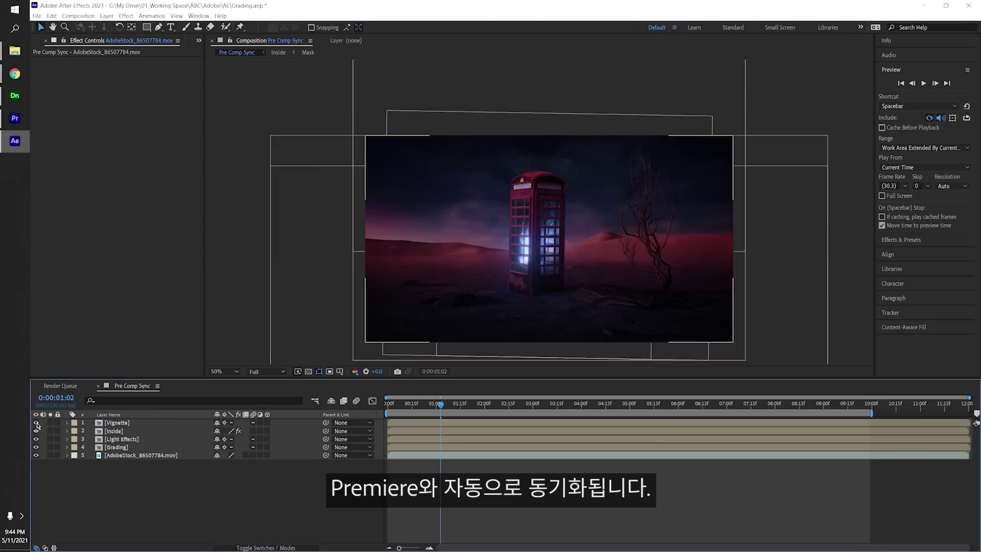